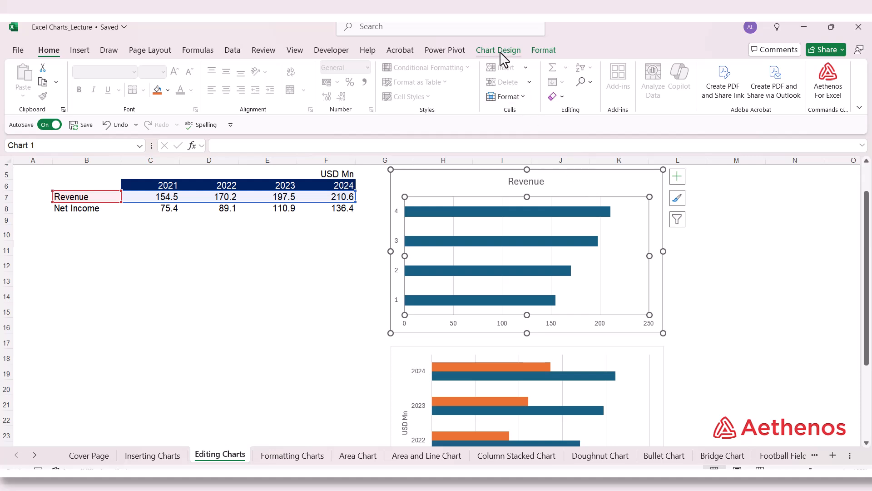
Switch from the Chart Design ribbon to Format and back to Chart Design
left_click(499, 50)
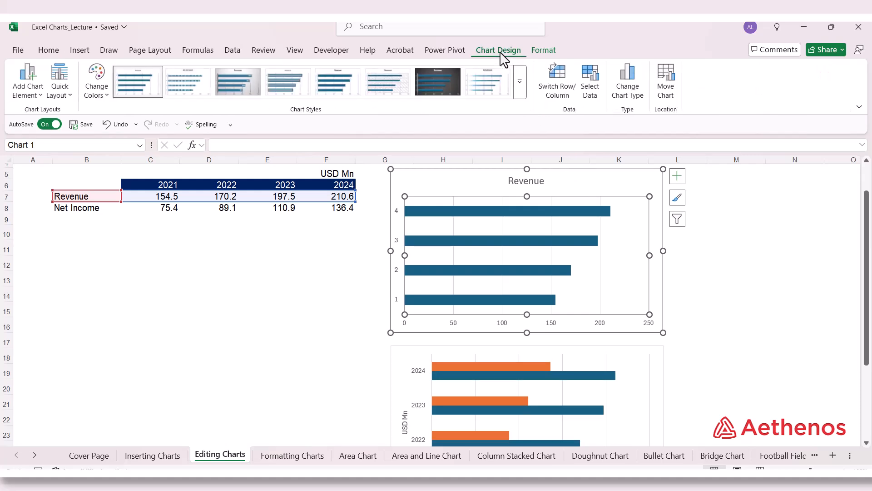
left_click(545, 50)
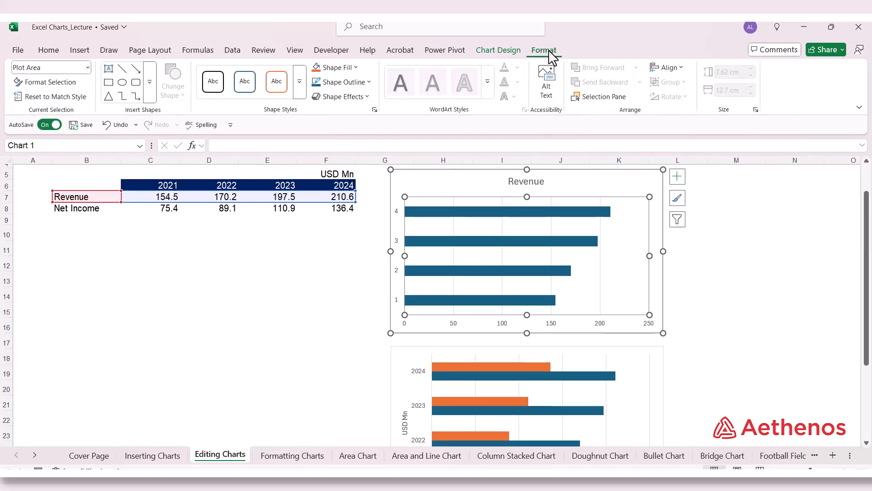
left_click(488, 50)
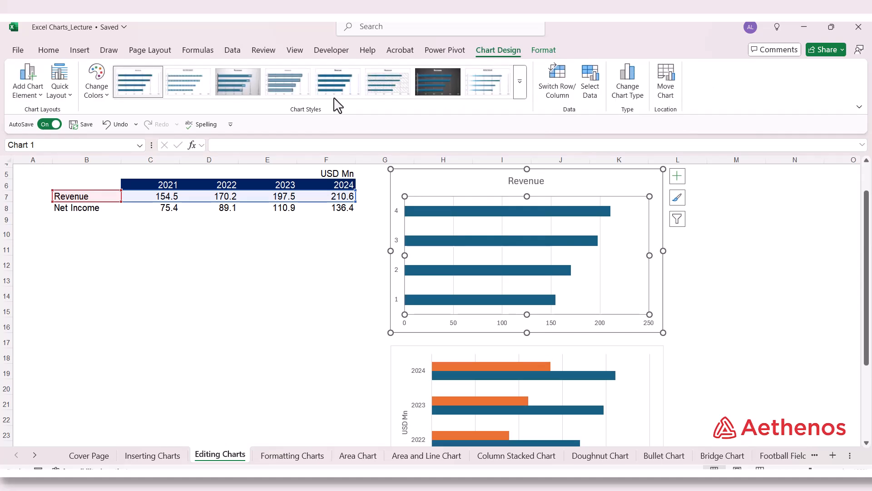
Browse Add Chart Element's Axes, Chart Title, Data Labels, Gridlines, Legend and Axis Titles submenus
left_click(44, 101)
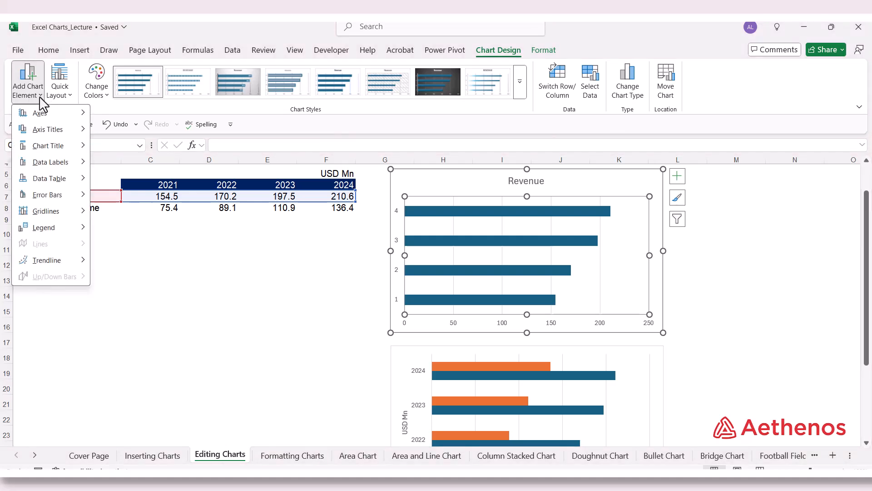
mouse_move(80, 121)
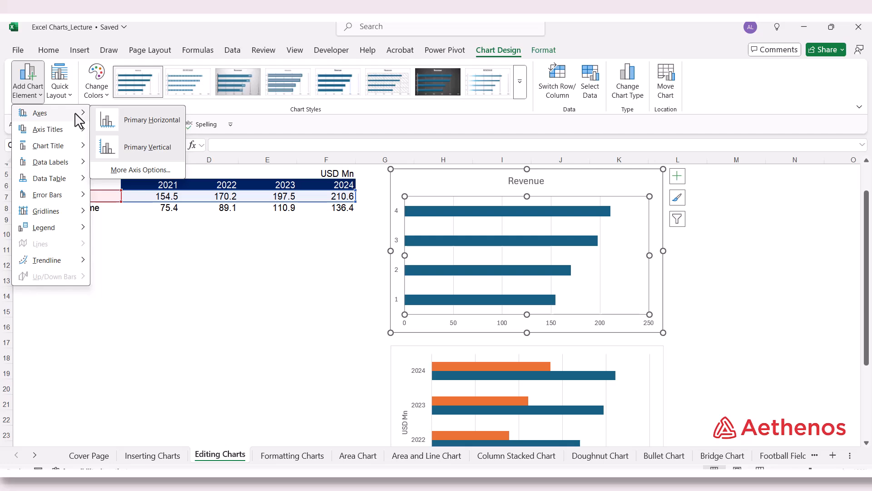
mouse_move(68, 136)
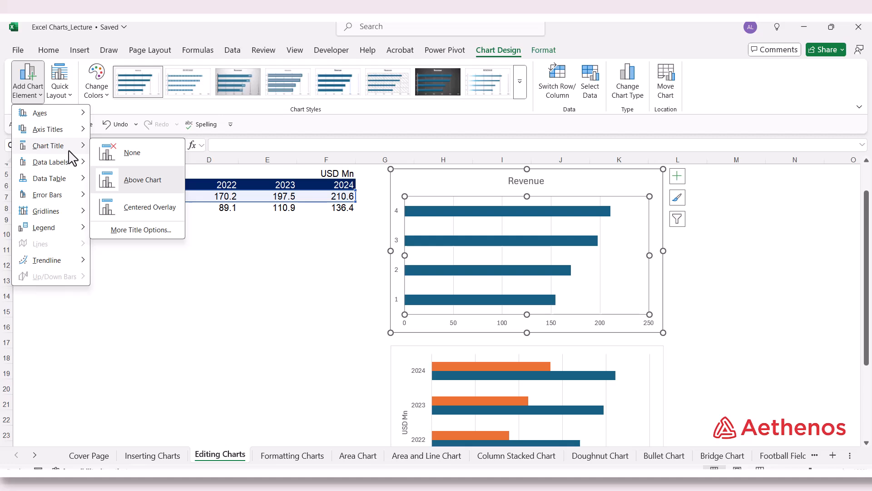
mouse_move(69, 162)
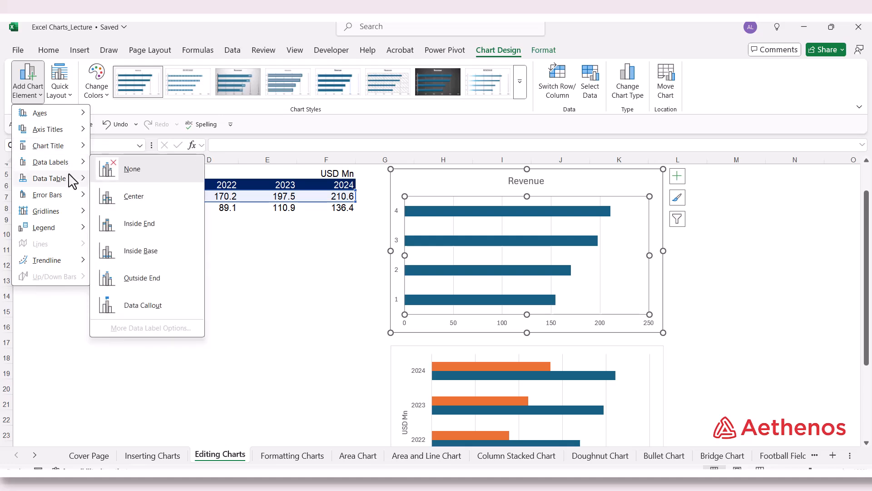
mouse_move(70, 185)
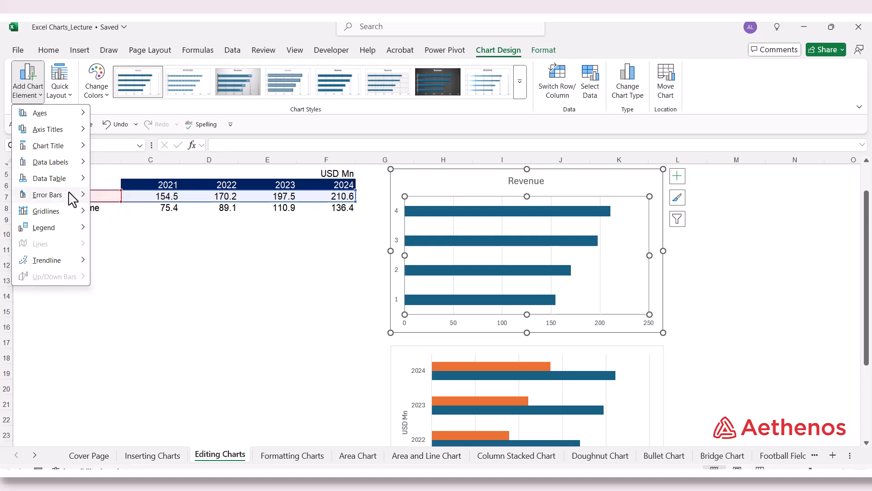
mouse_move(71, 211)
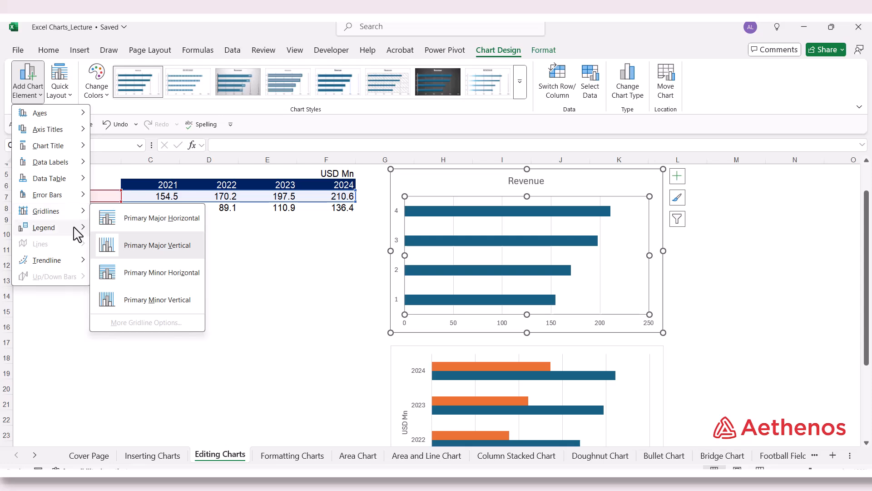
mouse_move(73, 233)
mouse_move(71, 263)
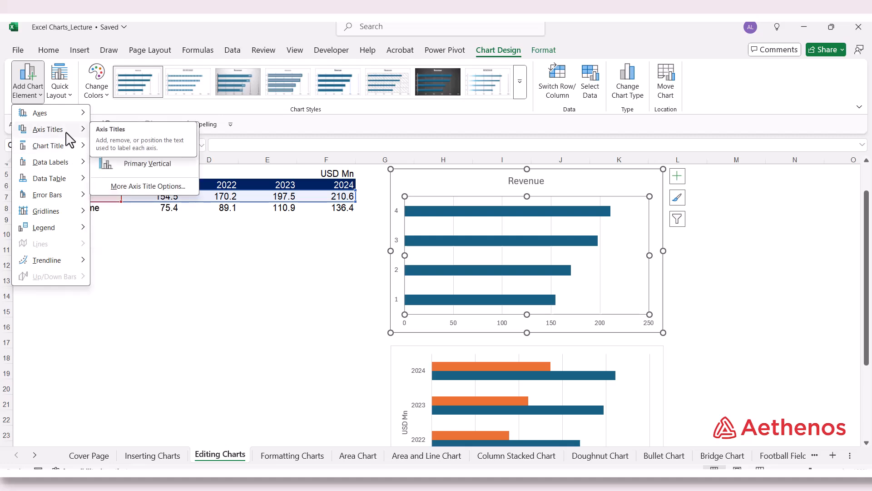
Add a primary vertical axis title and replace its placeholder text with 'USD Mn'
left_click(143, 173)
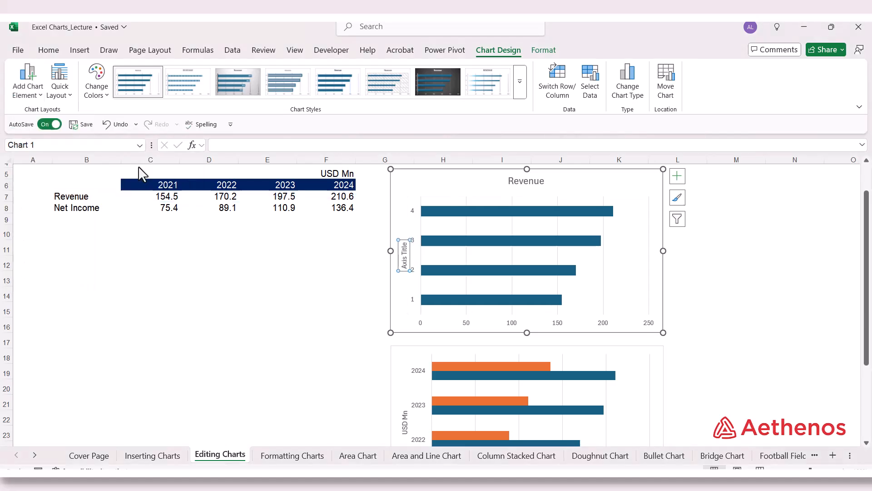
left_click(406, 272)
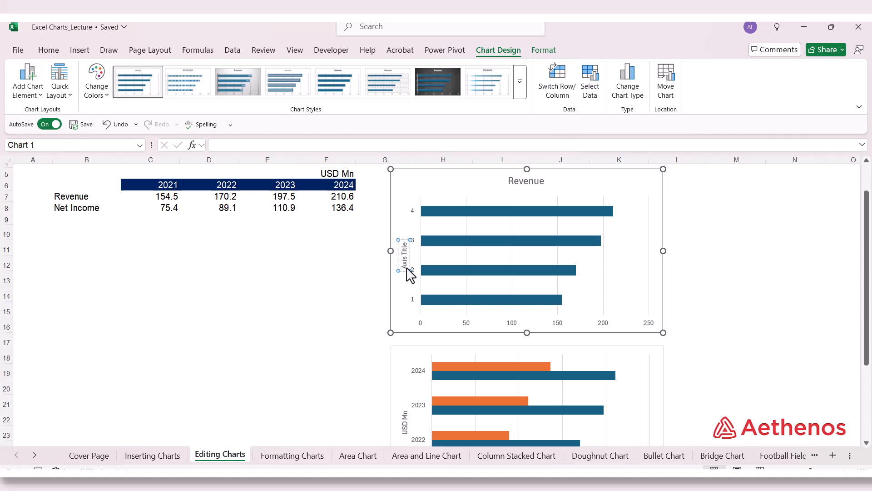
left_click_drag(407, 272, 407, 247)
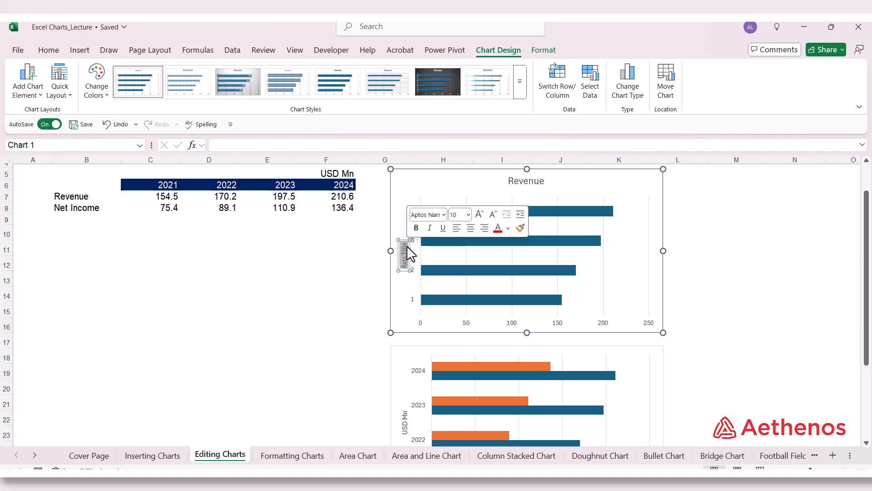
key("Delete")
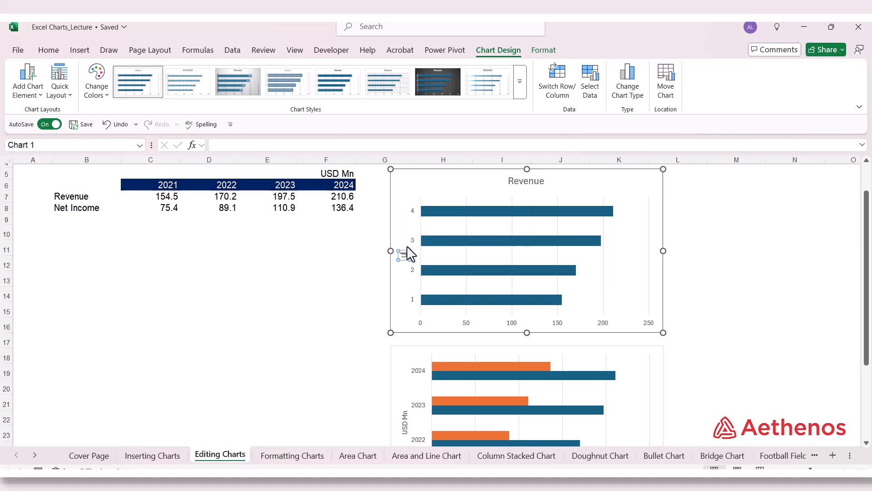
type("USD Mn")
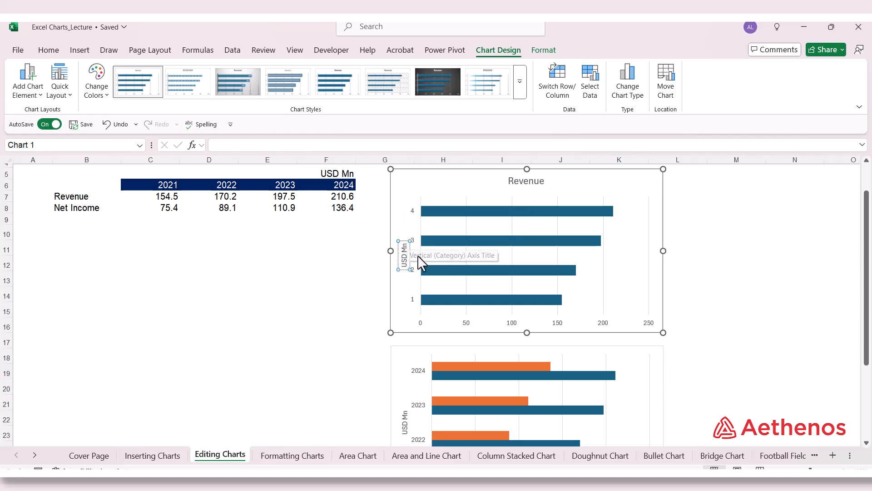
key("Escape")
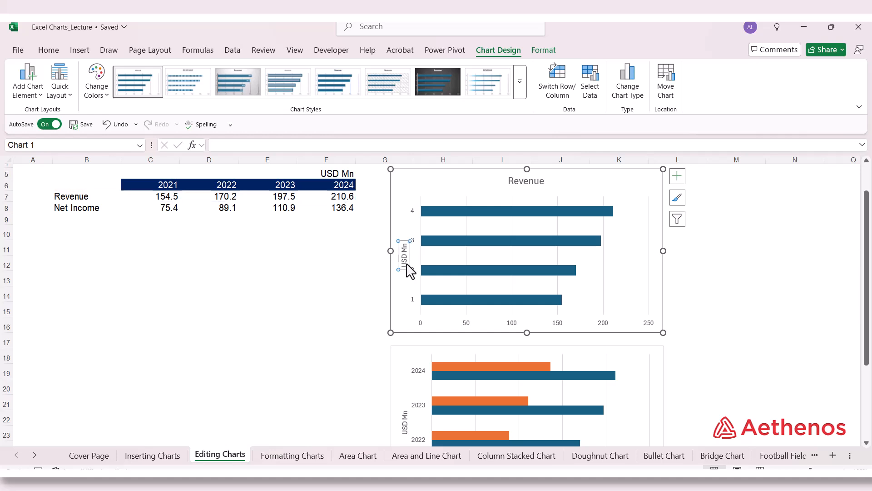
Make the 'USD Mn' axis title bold
triple_click(407, 266)
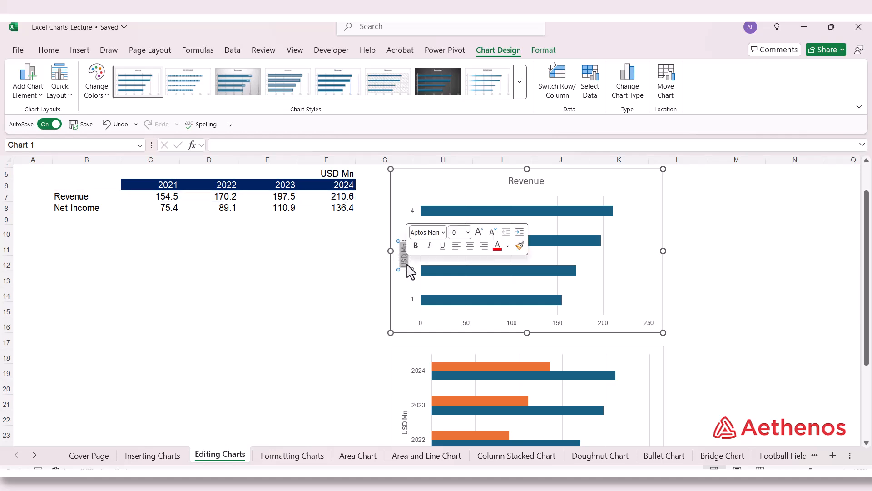
left_click(48, 49)
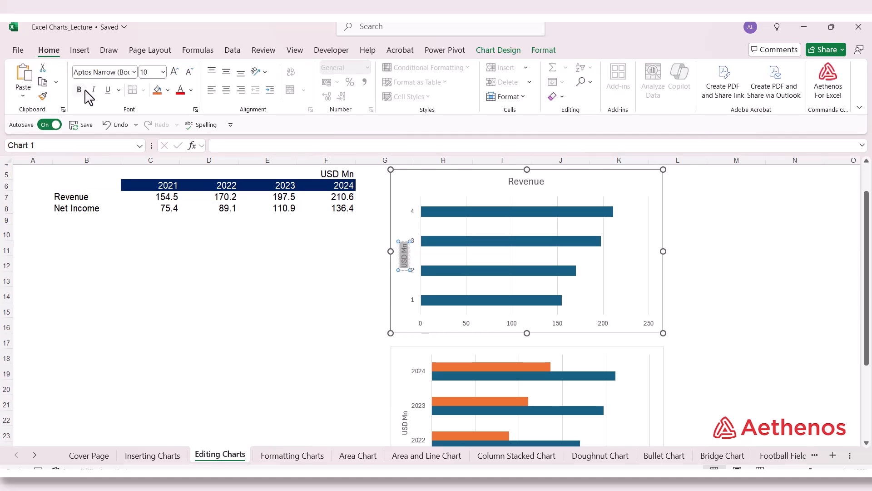
left_click(79, 90)
left_click(400, 205)
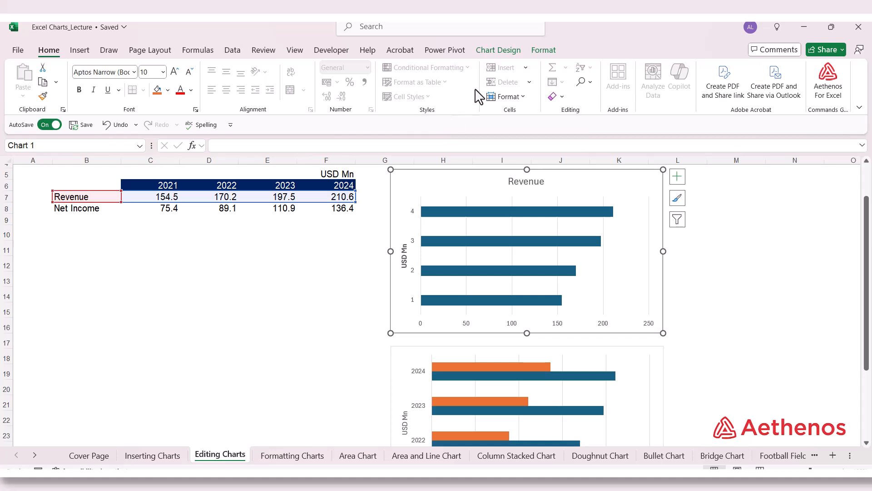
left_click(509, 49)
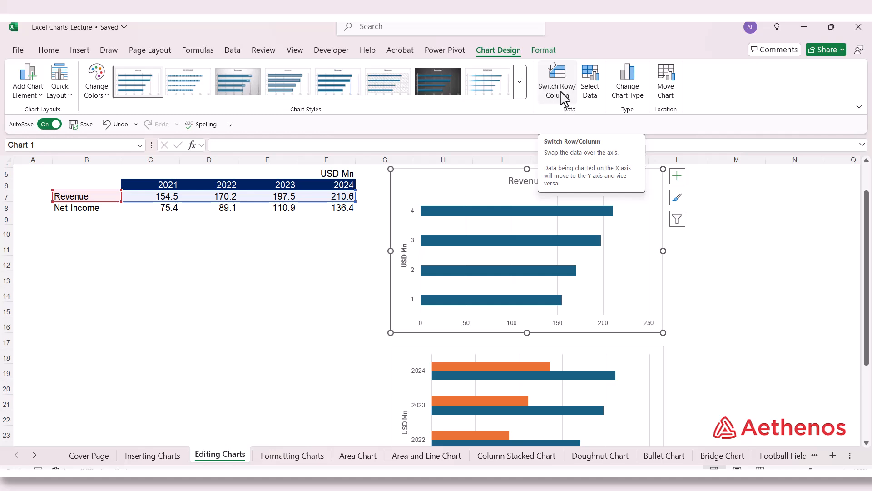
Change the chart data range to B7:F8 so Revenue and Net Income are both series
left_click(593, 86)
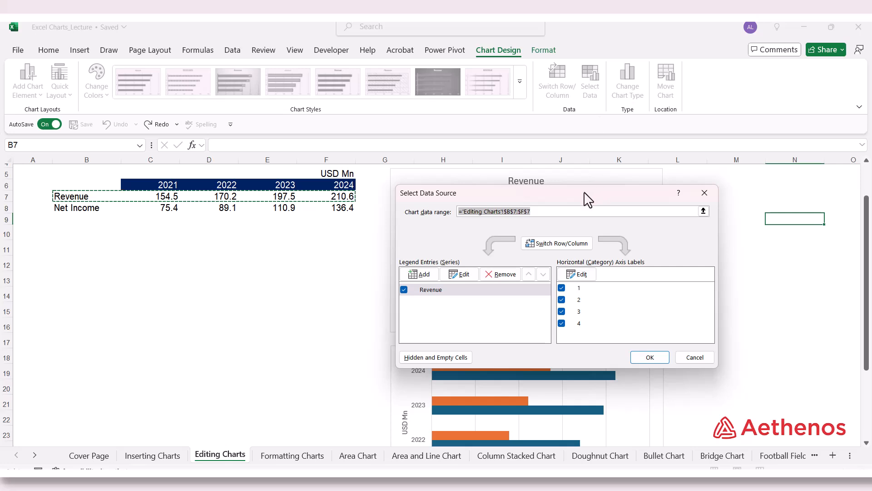
left_click_drag(593, 186, 679, 104)
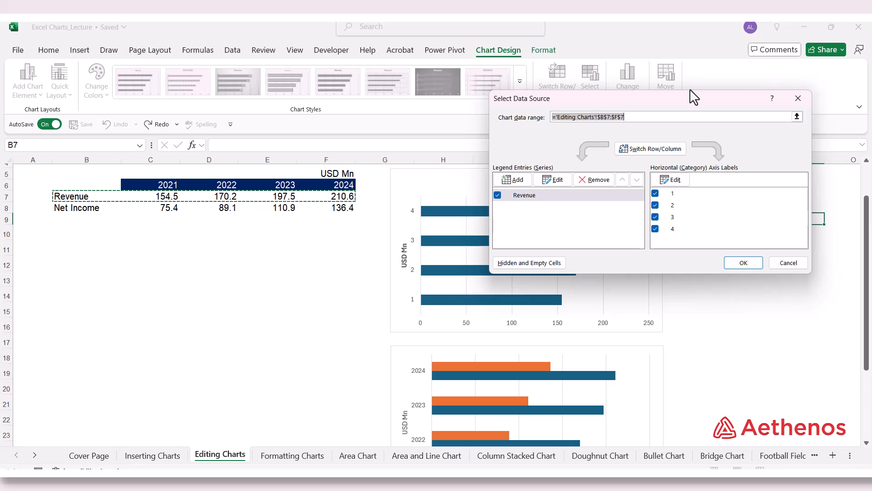
left_click(797, 117)
left_click(78, 201)
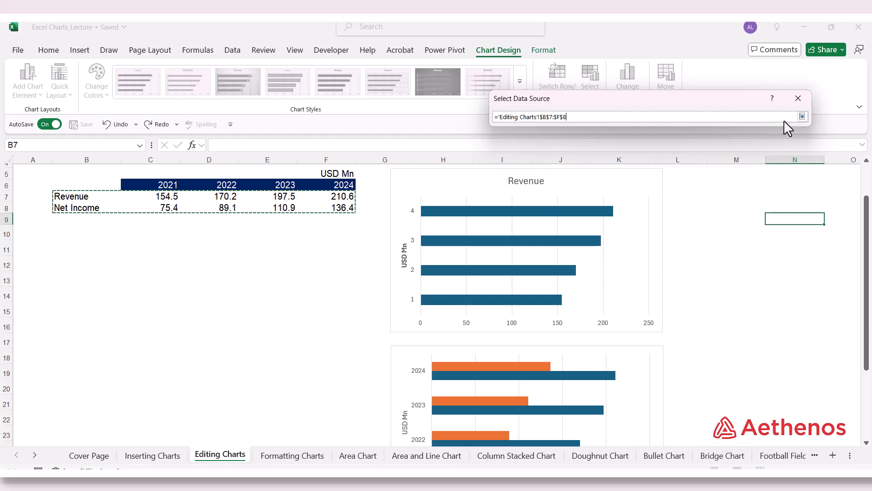
left_click(803, 116)
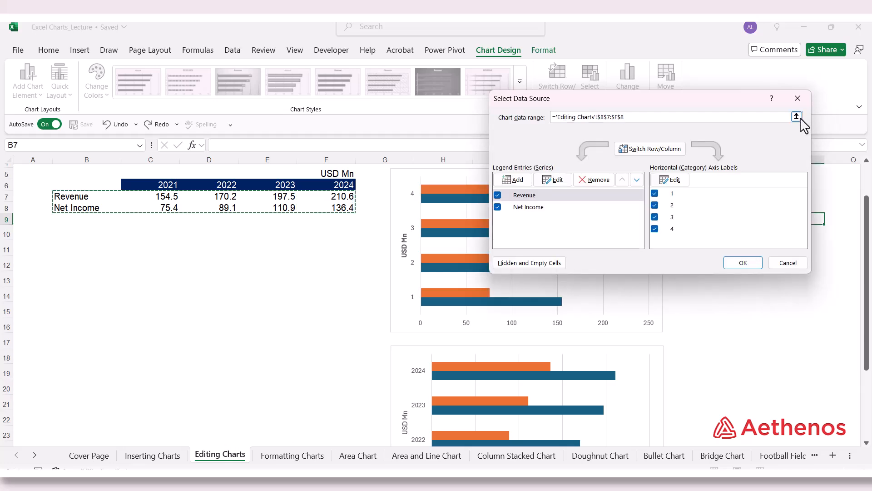
left_click_drag(576, 101, 701, 101)
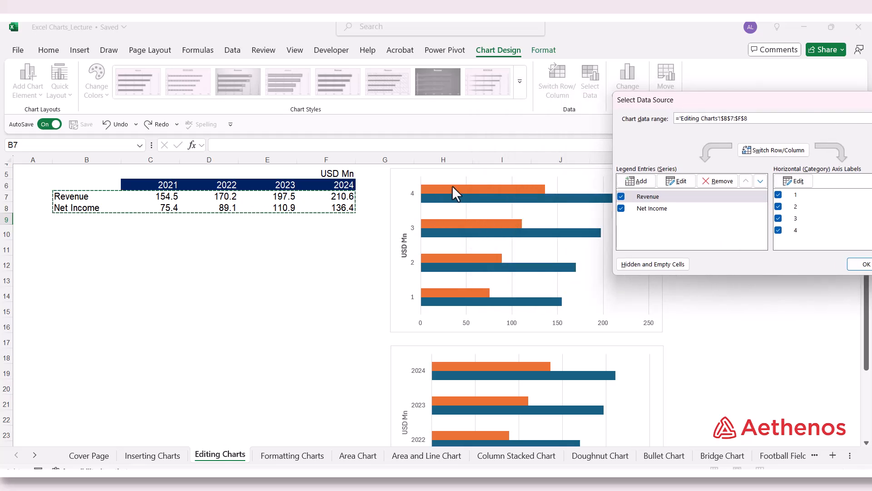
mouse_move(477, 231)
left_click_drag(704, 108, 569, 86)
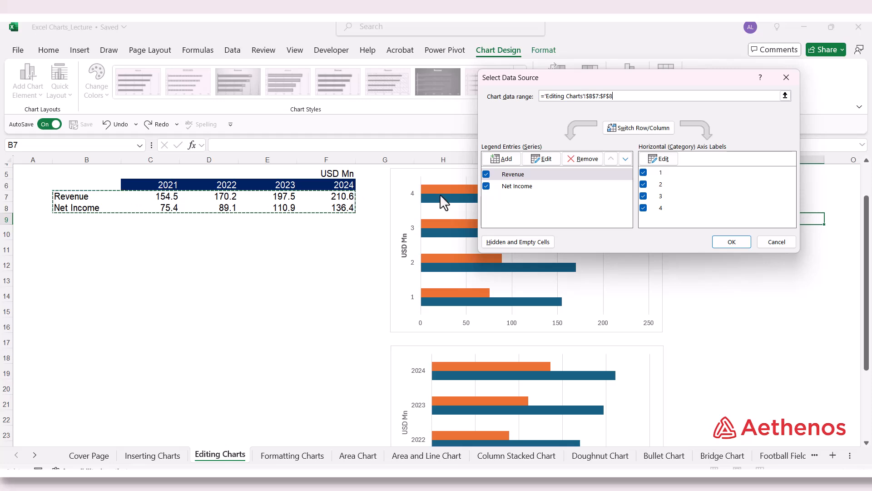
Set the horizontal axis labels to C6:F6 so the categories read 2021–2024
left_click(654, 159)
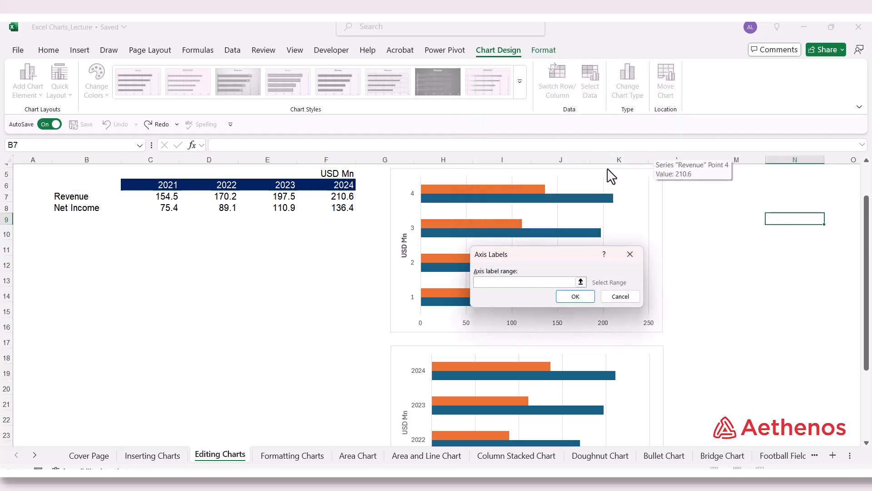
left_click(581, 282)
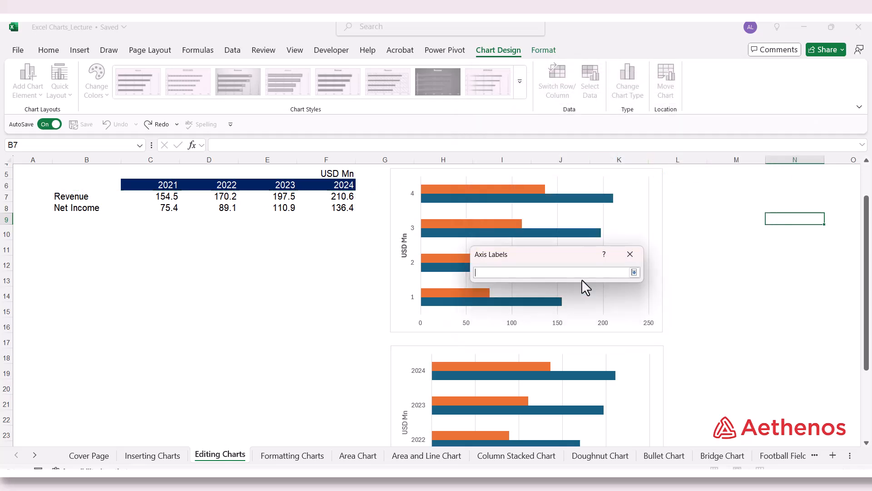
left_click_drag(162, 192, 332, 192)
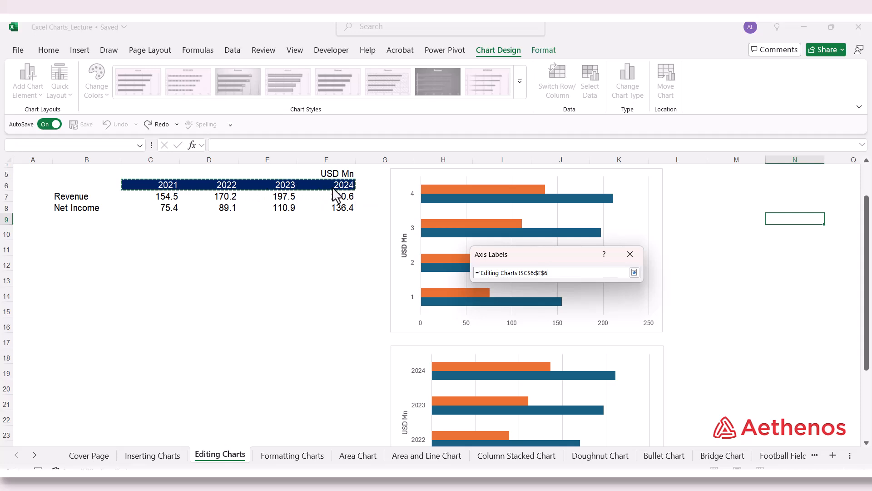
left_click(634, 272)
left_click(587, 294)
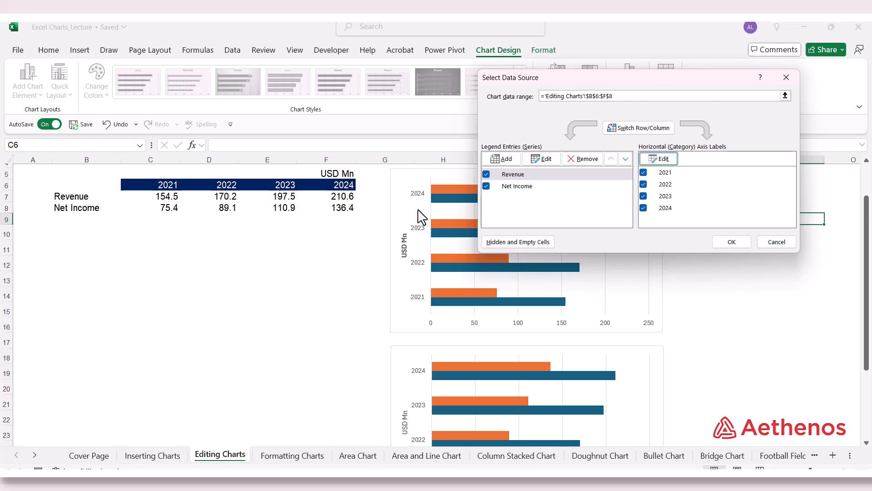
left_click(720, 242)
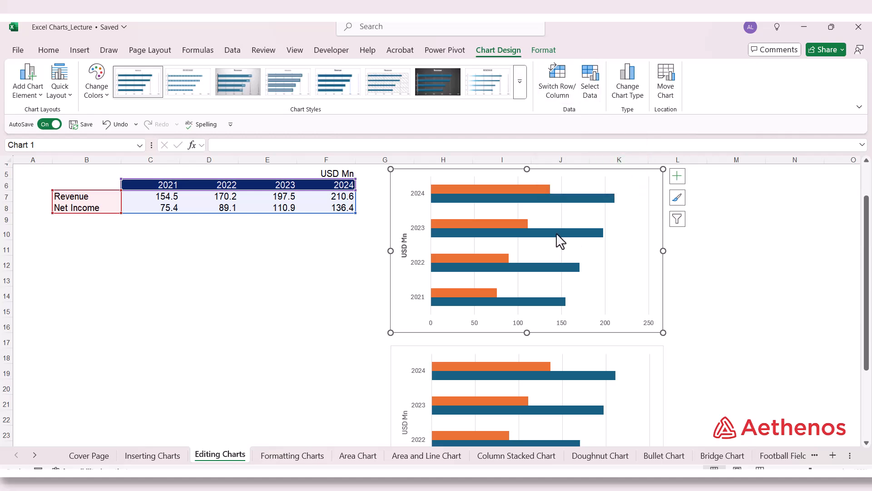
Recheck the chart's Select Data Source dialog from the plot area, close it, and show the Format ribbon
right_click(555, 219)
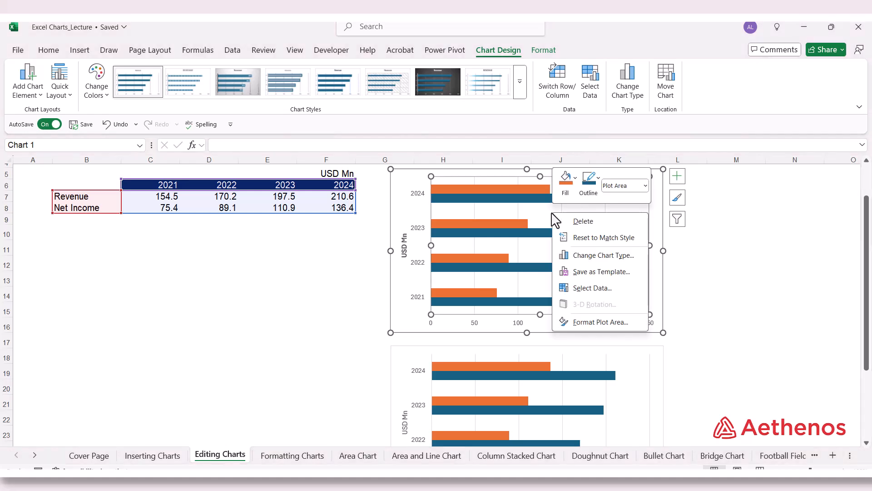
right_click(516, 210)
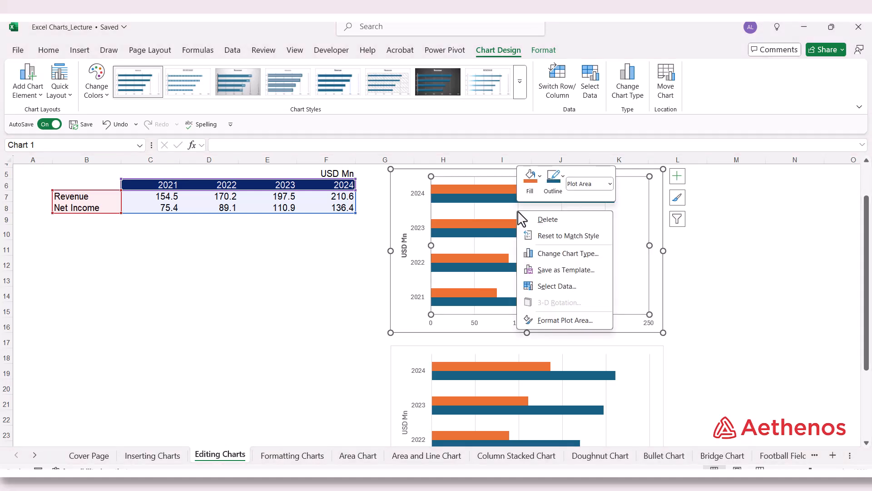
left_click(568, 291)
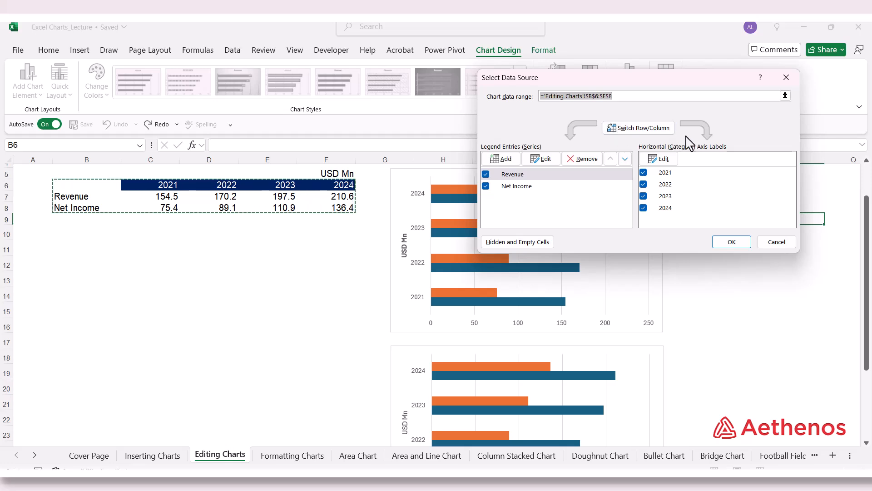
left_click(775, 241)
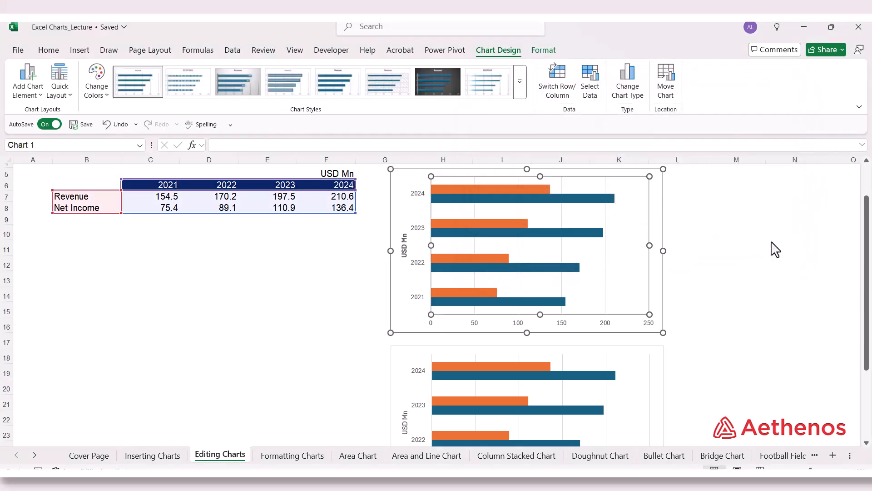
left_click(540, 51)
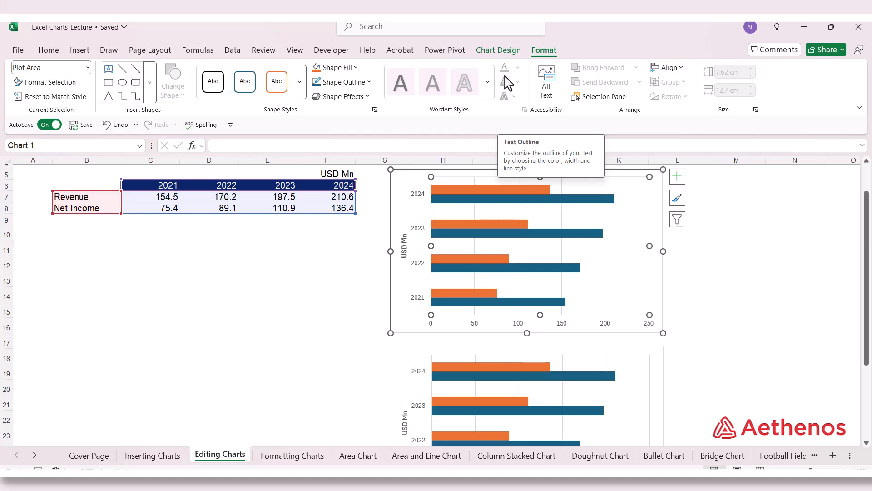
Open and close Format Plot Area, then open the Format Chart Area pane
right_click(567, 222)
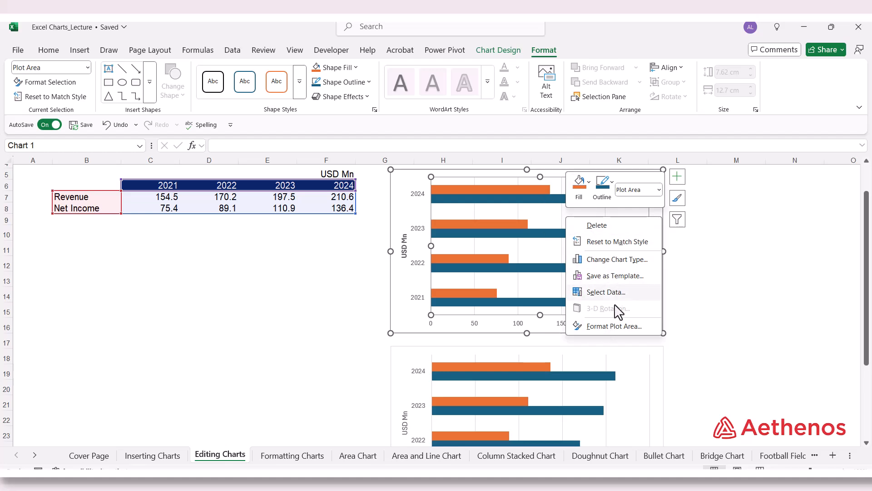
left_click(616, 328)
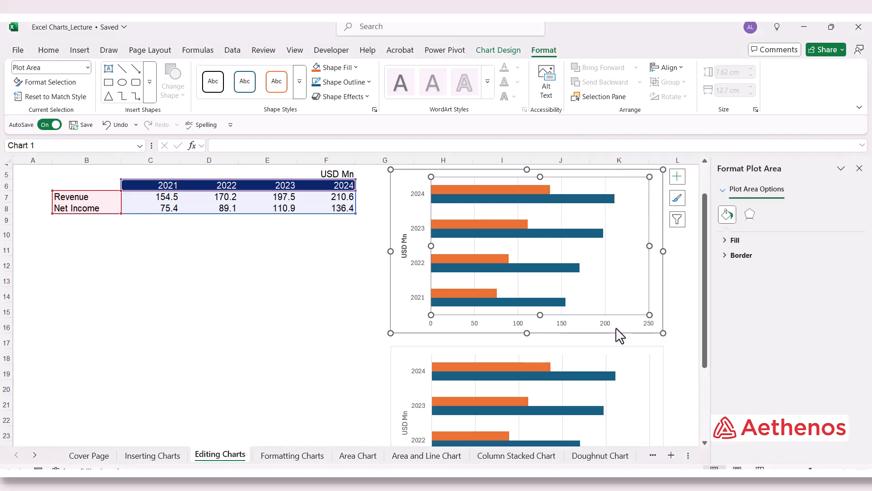
left_click(859, 169)
right_click(421, 225)
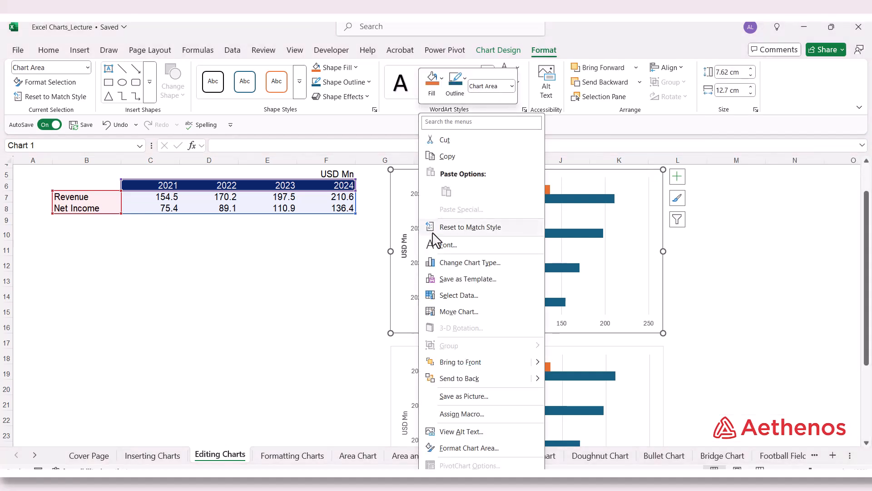
left_click(478, 449)
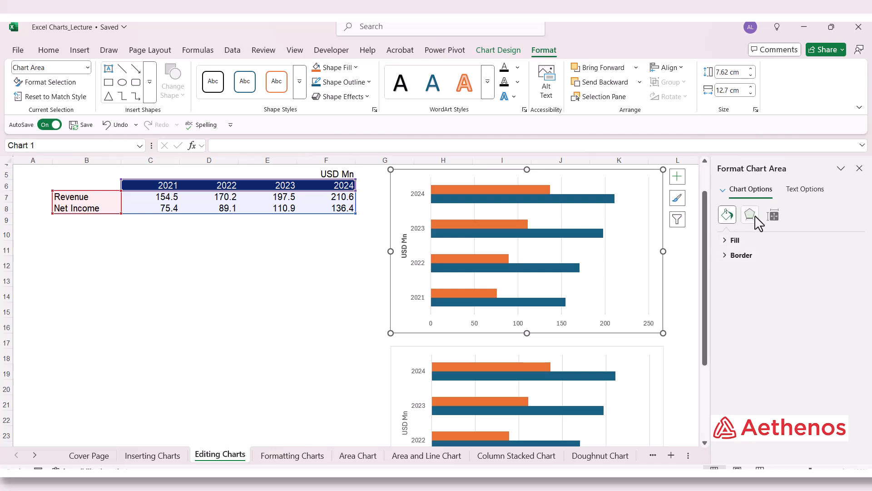